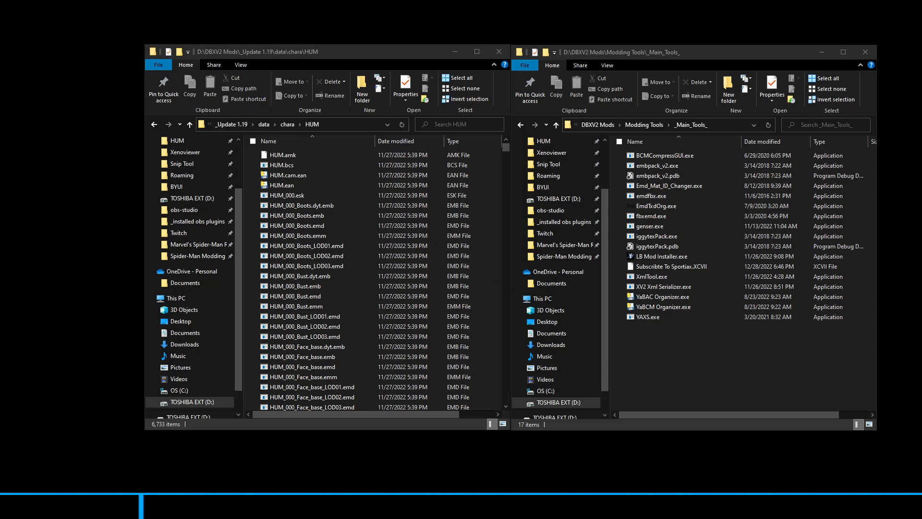
Set embpack_v2.exe as the default program for .emb files, unpacking HUM_000_Boots.dyt.emb, and open the extracted HUM_000_Boots.dyt folder
right_click(339, 206)
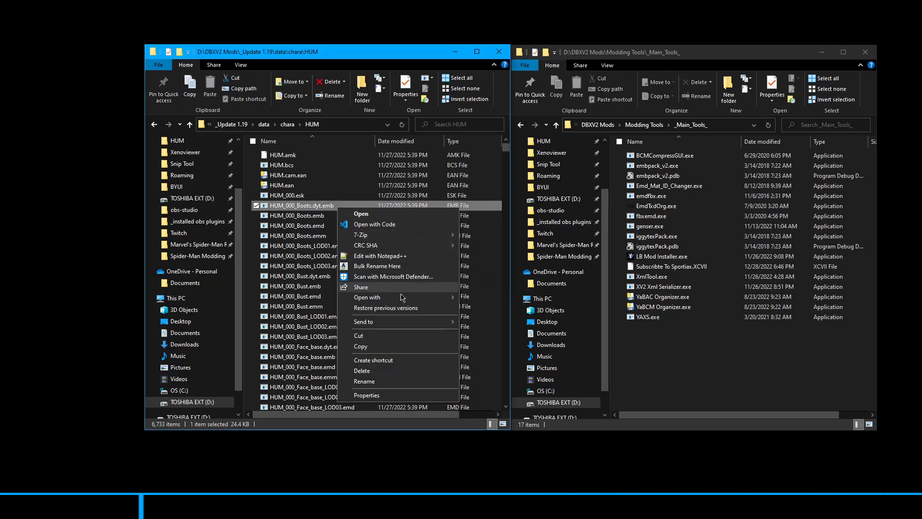
mouse_move(402, 297)
click(480, 308)
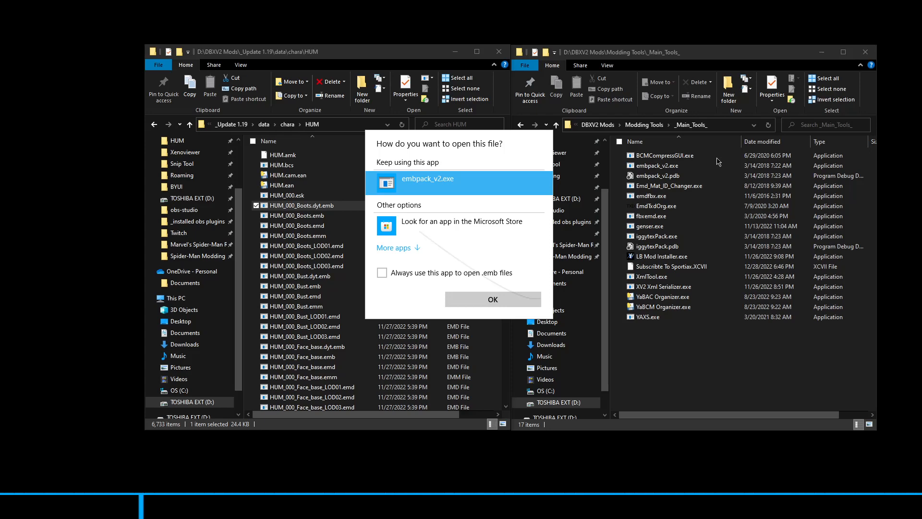
click(416, 278)
click(493, 299)
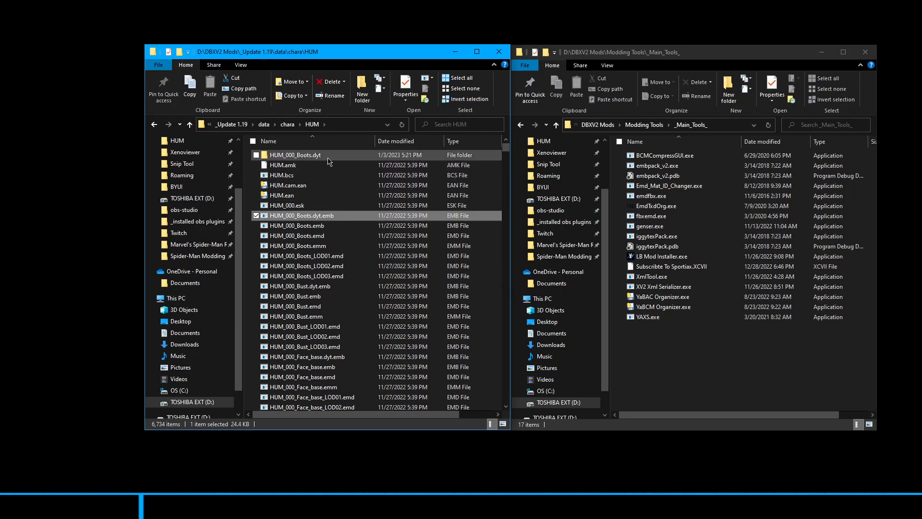
double_click(328, 160)
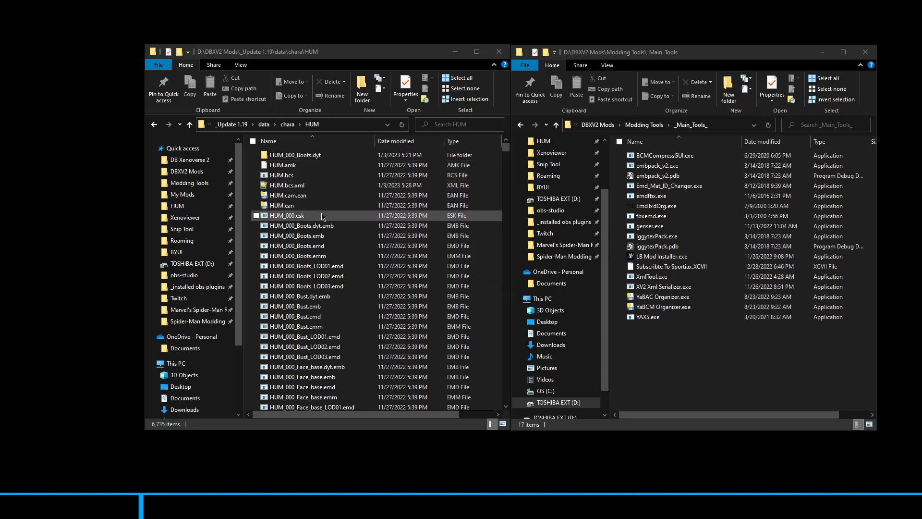
Open HUM.bcs.xml from the HUM folder in Notepad++ and place the cursor on the PartSets line
click(308, 180)
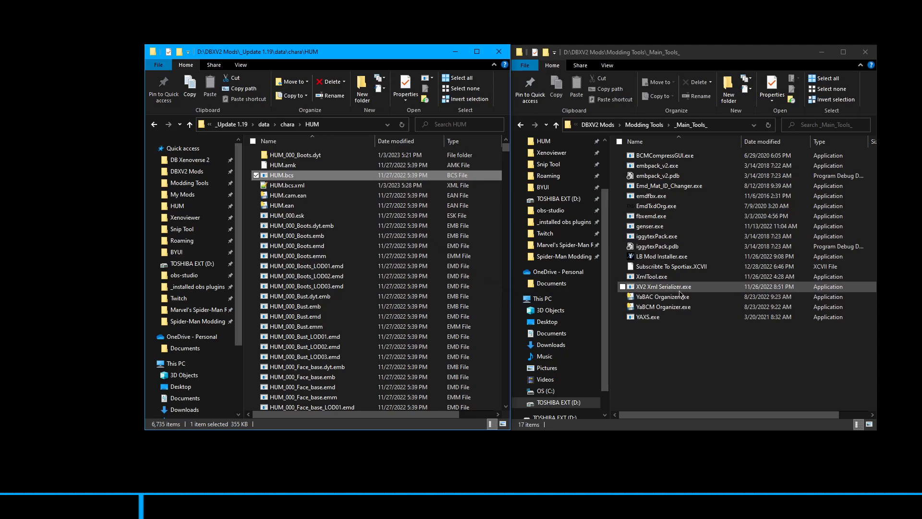
double_click(316, 186)
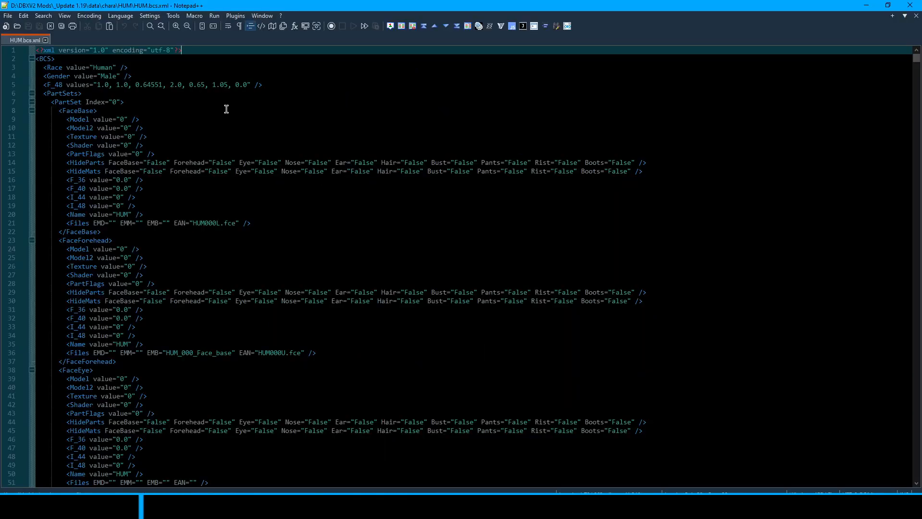
click(226, 110)
click(139, 100)
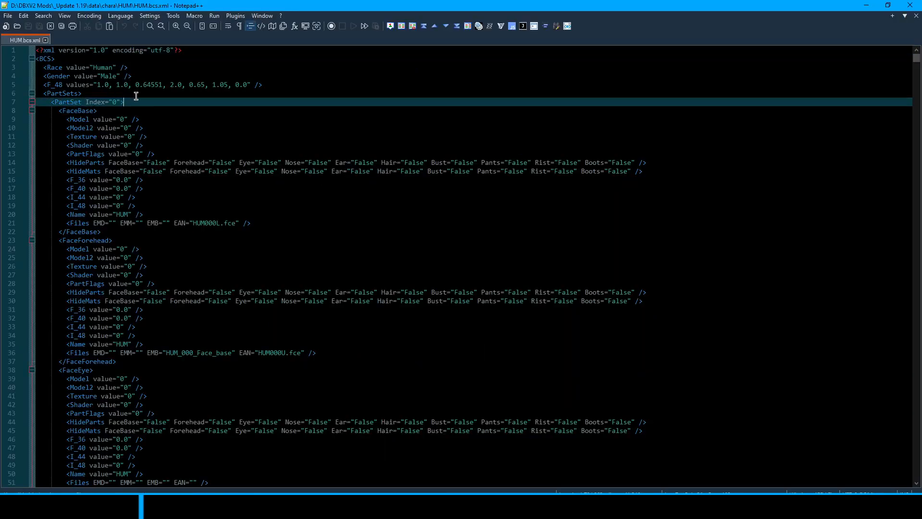
click(132, 95)
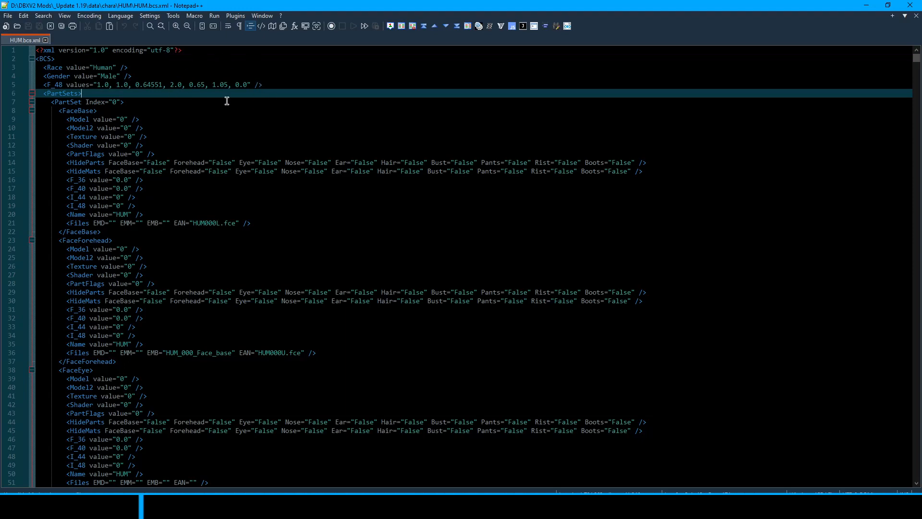
Check the selected theme in the Style Configurator and leave it without changes
click(149, 15)
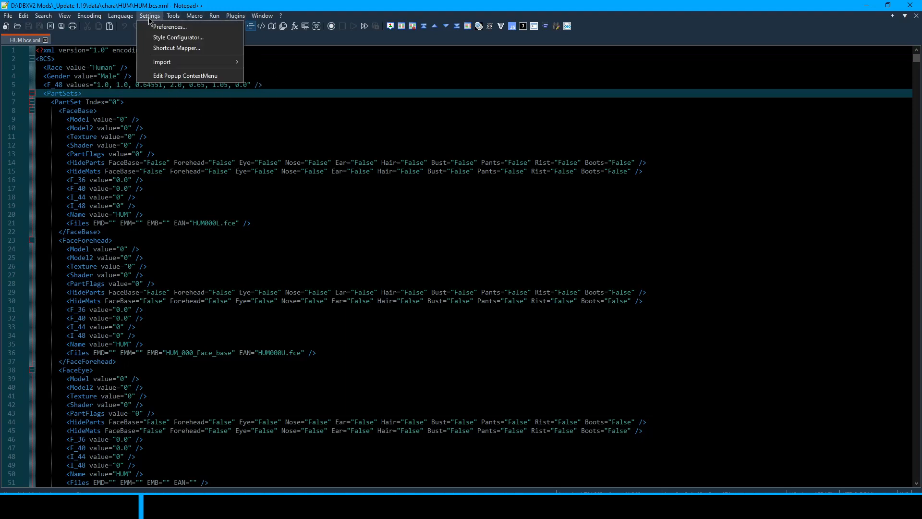
click(173, 37)
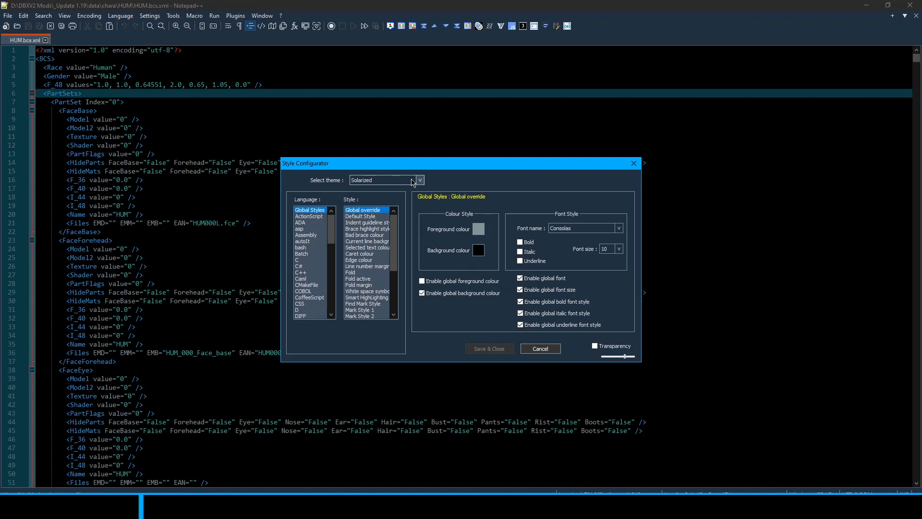
key(Escape)
click(172, 68)
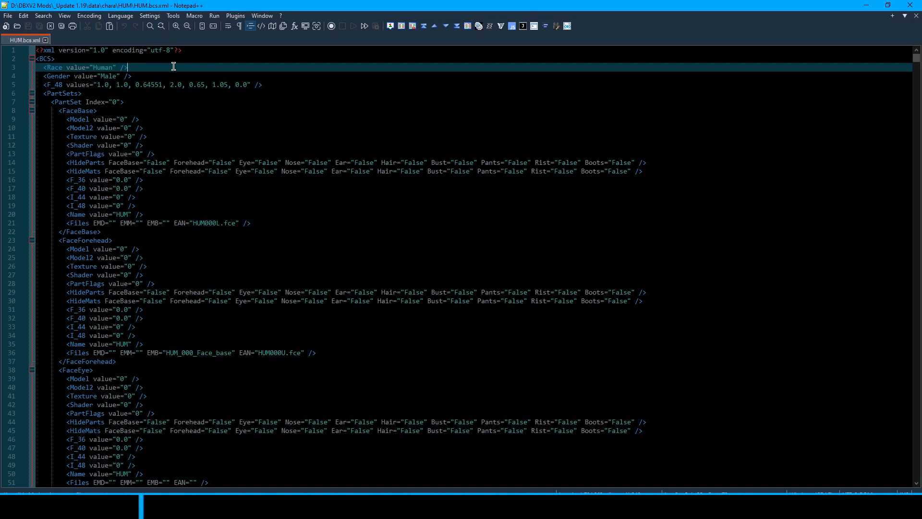
Fold all levels of HUM.bcs.xml, expand only the PartSets node and look through its PartSet index entries
click(237, 167)
scroll(290, 173, down, 20)
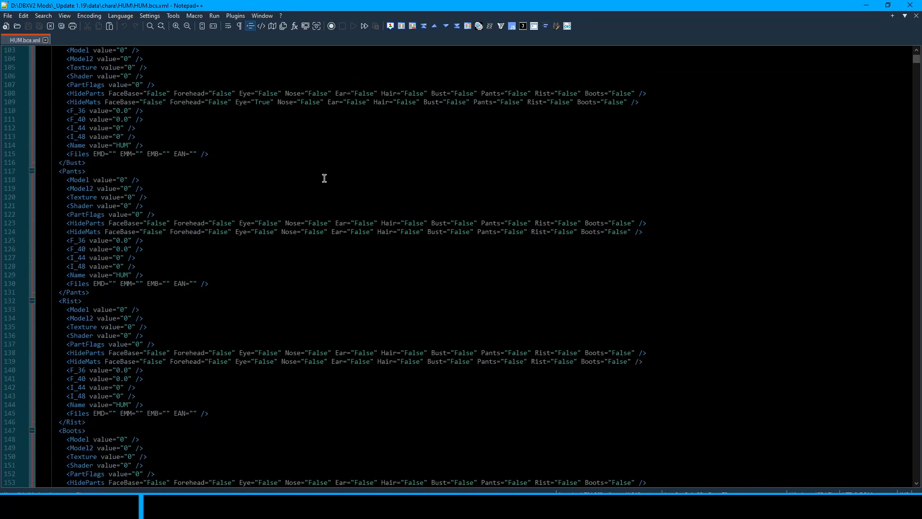
scroll(324, 178, up, 20)
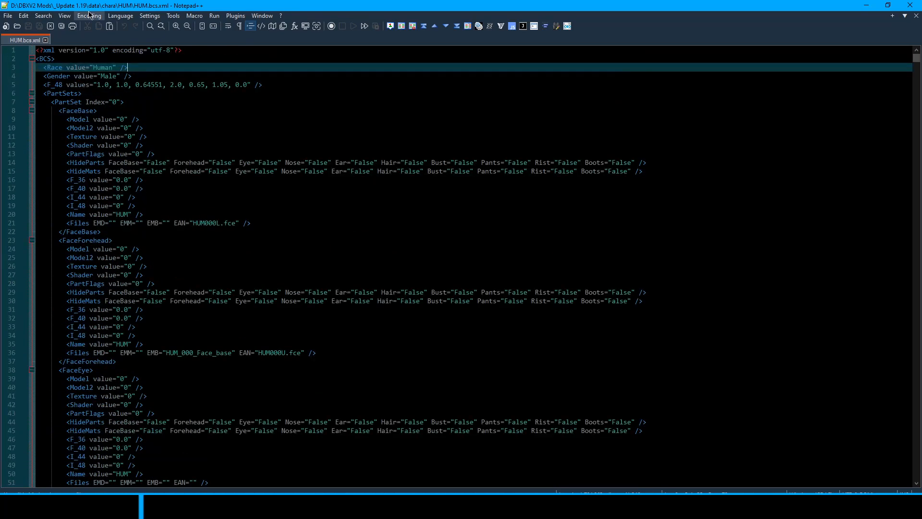
click(64, 15)
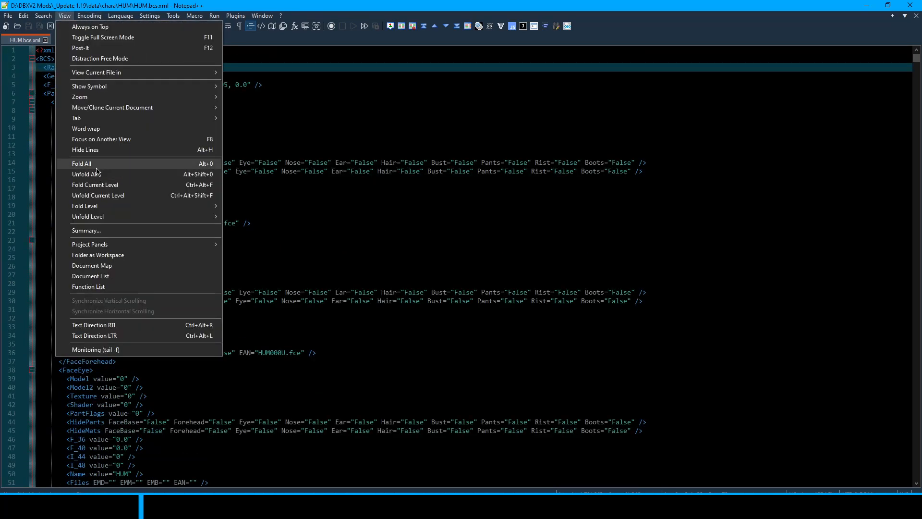
click(97, 163)
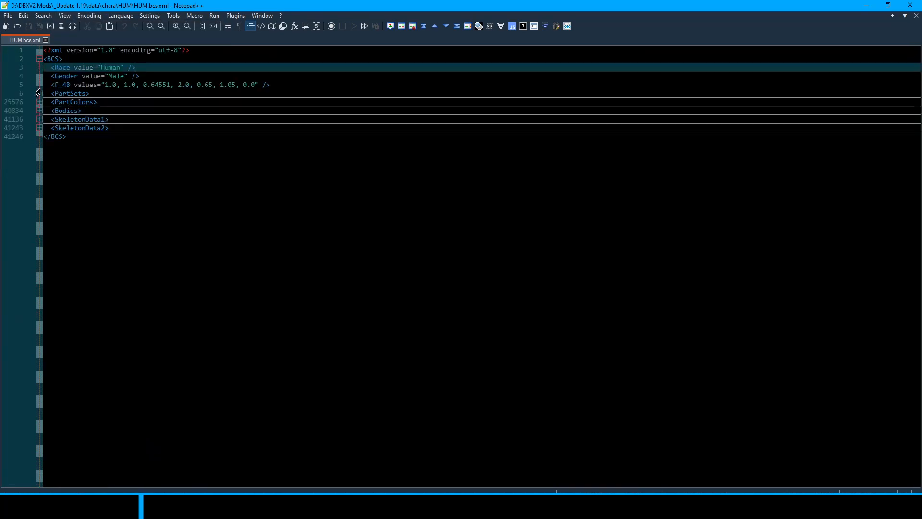
click(93, 93)
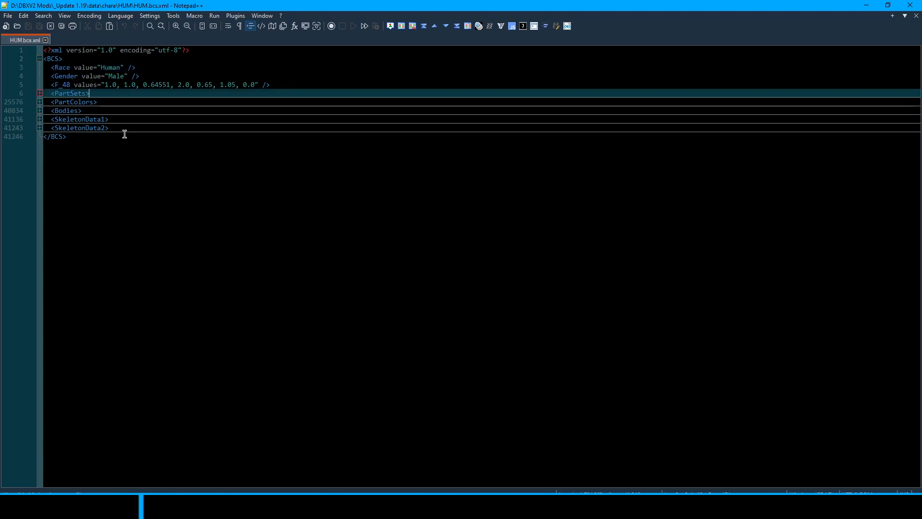
click(40, 95)
scroll(168, 151, down, 5)
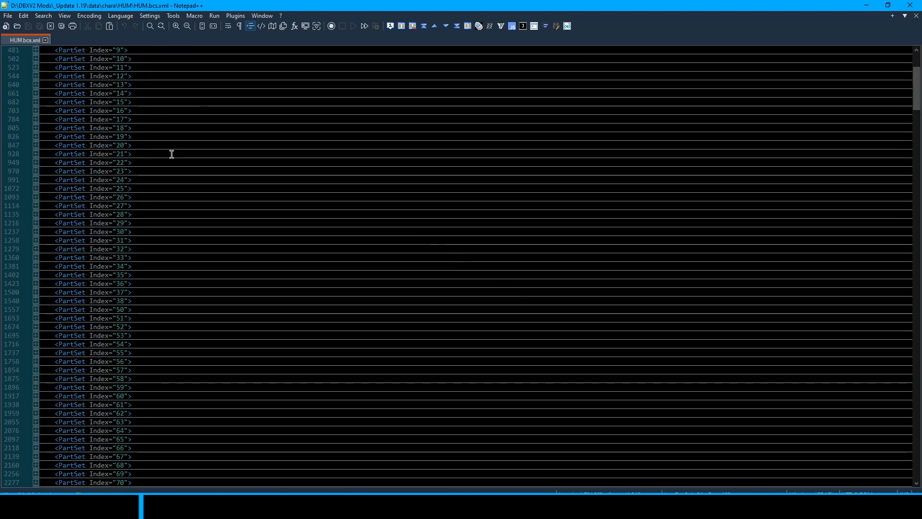
scroll(172, 154, down, 20)
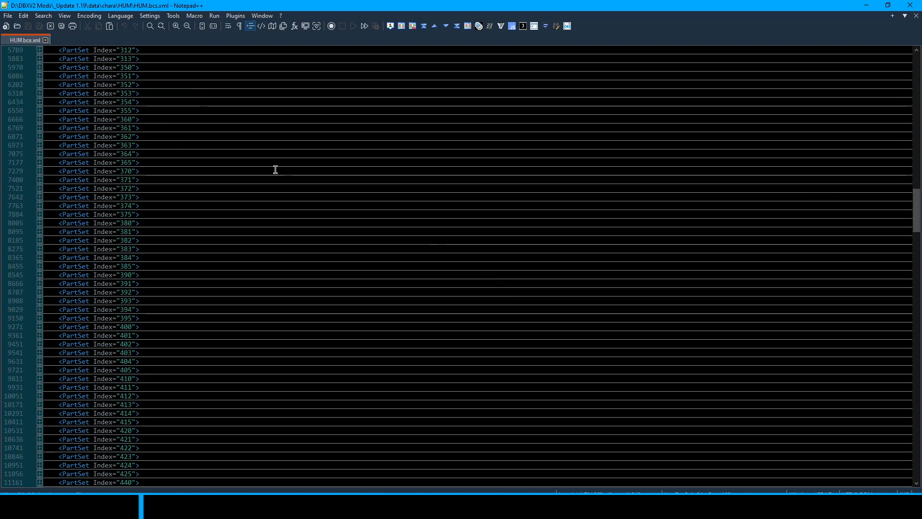
scroll(281, 175, up, 20)
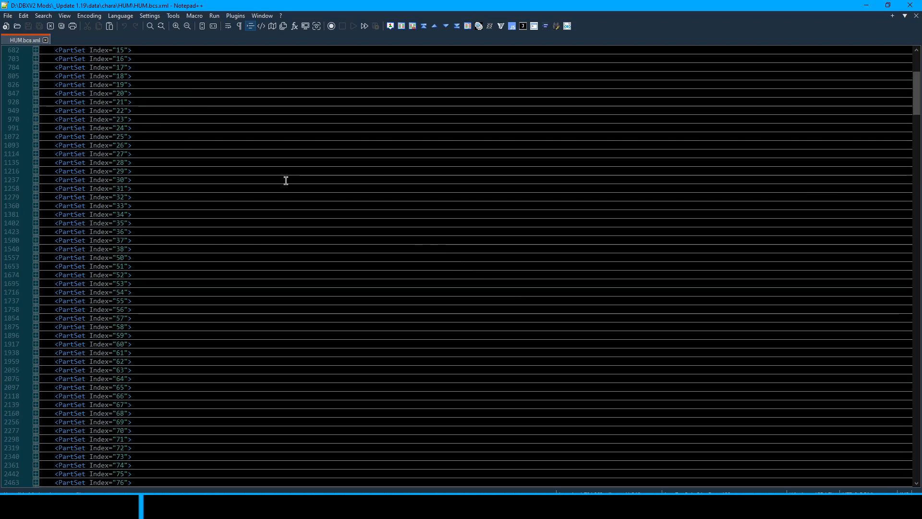
scroll(285, 180, up, 7)
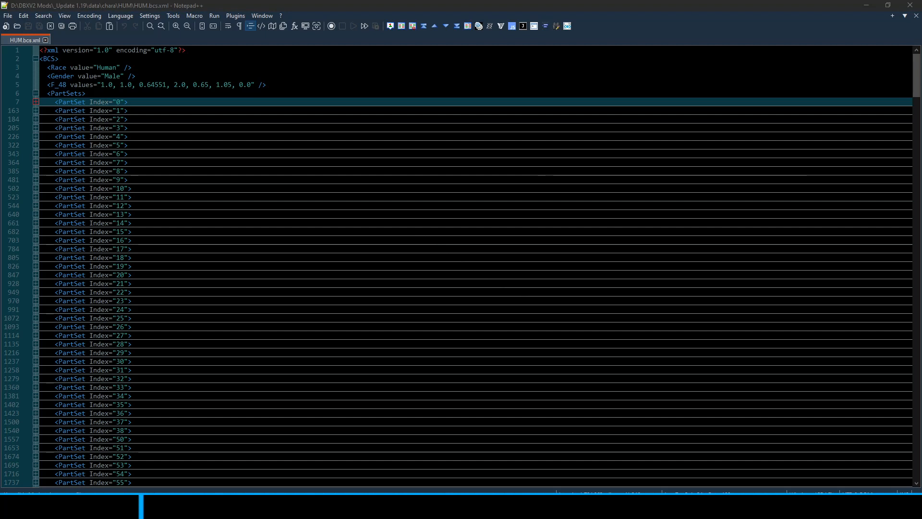
Open the ToolBucket plugin's multiline find and replace for HUM.bcs.xml
click(237, 16)
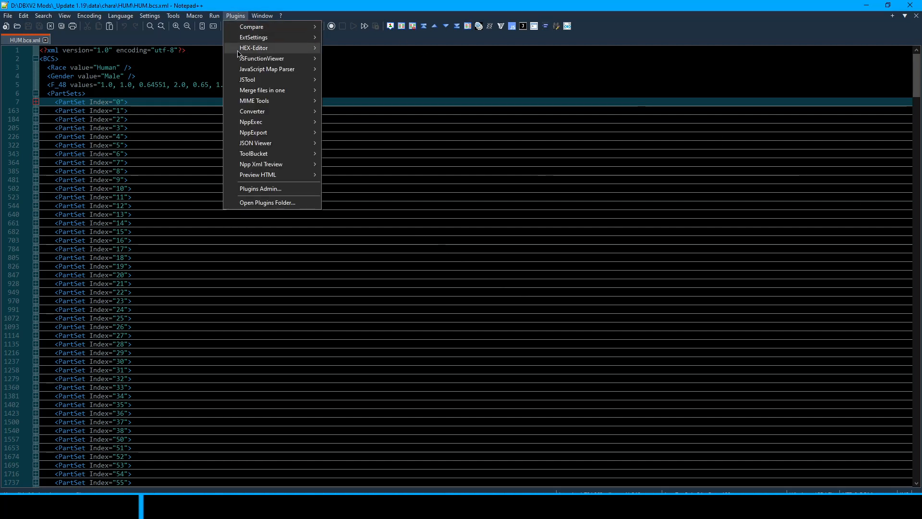
mouse_move(268, 124)
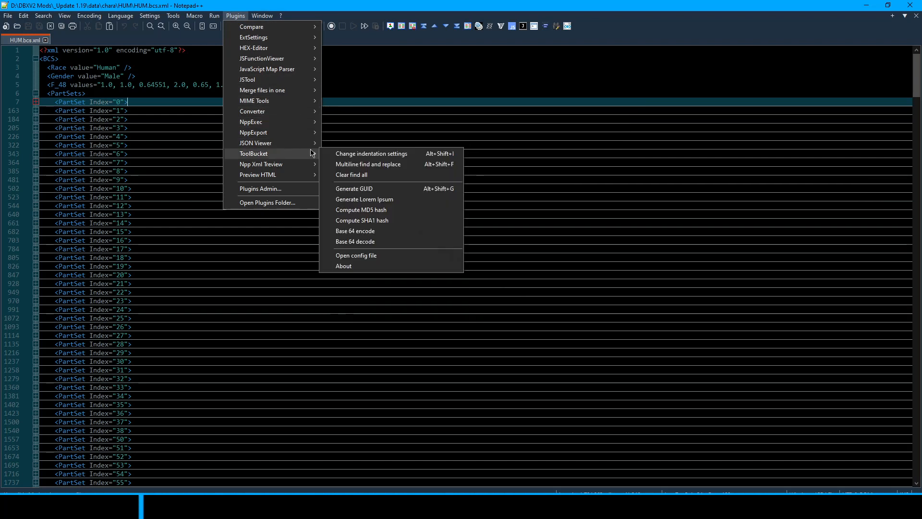
click(368, 163)
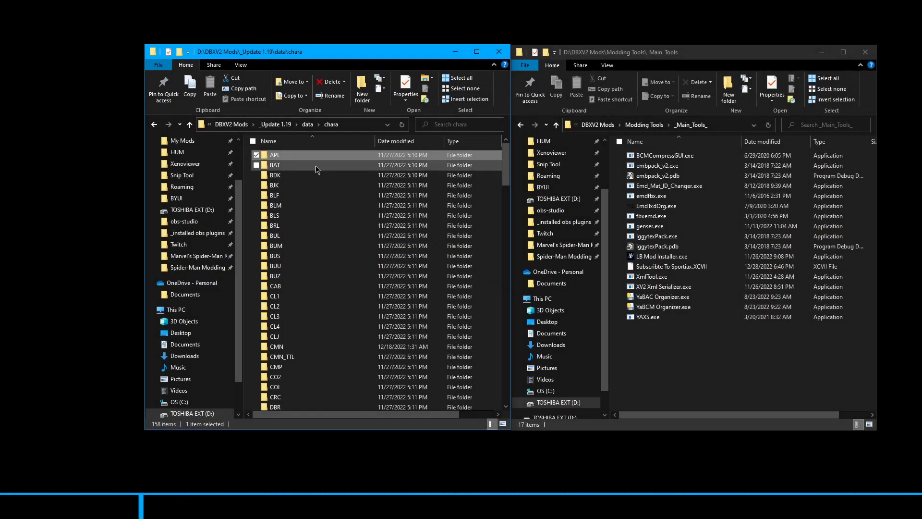
Open the HUM character folder inside the chara directory in File Explorer
drag(506, 169, 503, 255)
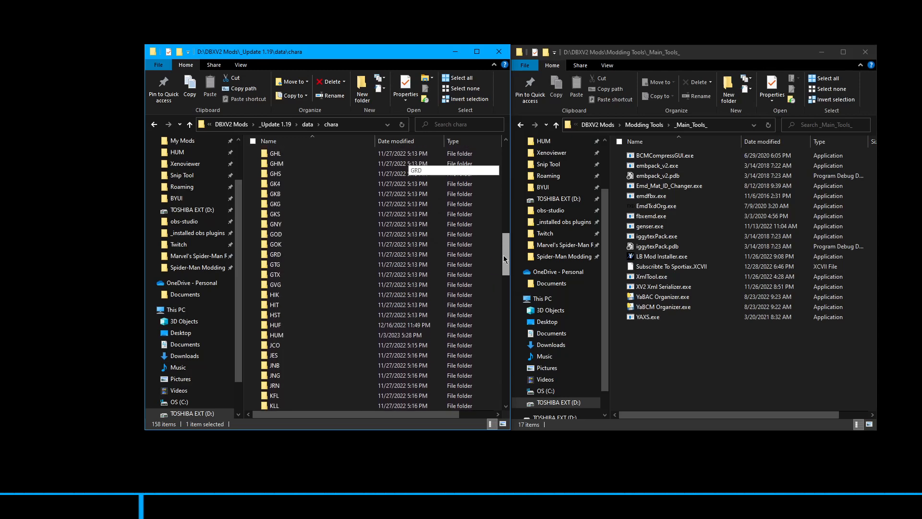
click(336, 336)
double_click(338, 342)
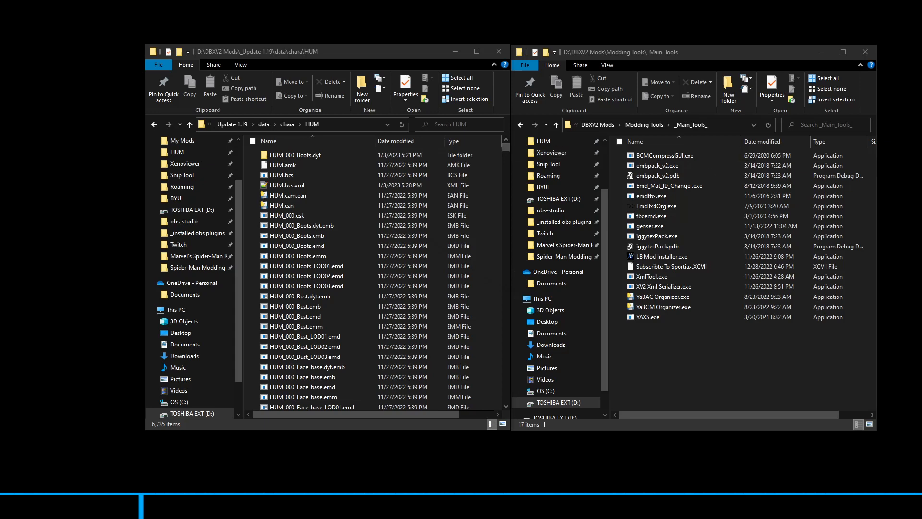
Locate the HUM_PLAYER.bac and HUM_PLAYER.bcm files in the HUM folder
drag(506, 148, 508, 404)
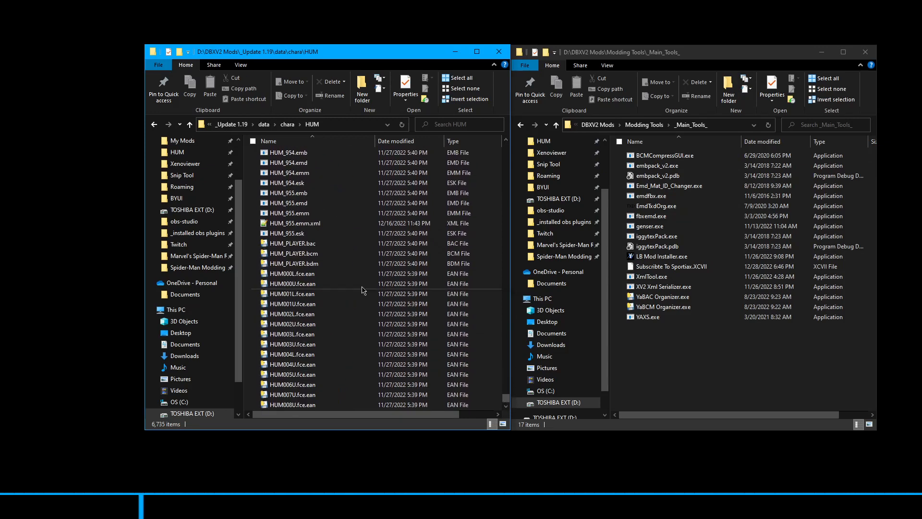
click(317, 244)
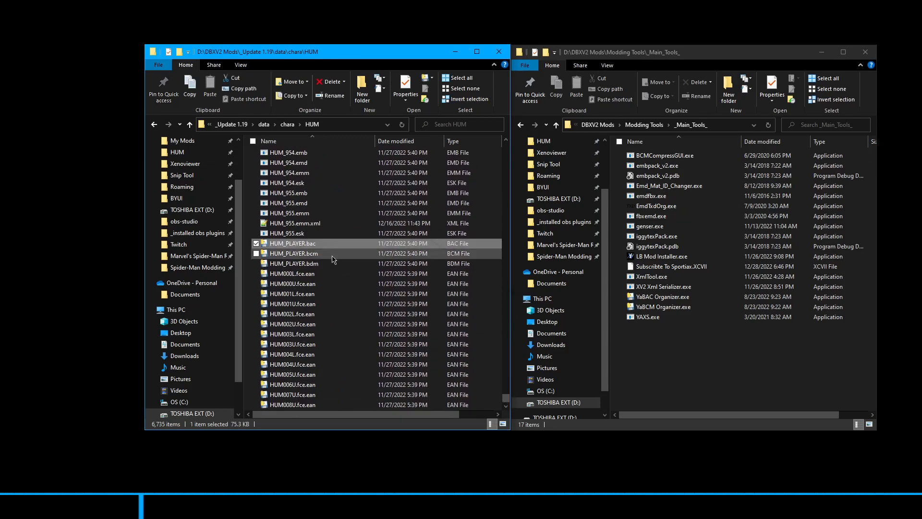
click(337, 250)
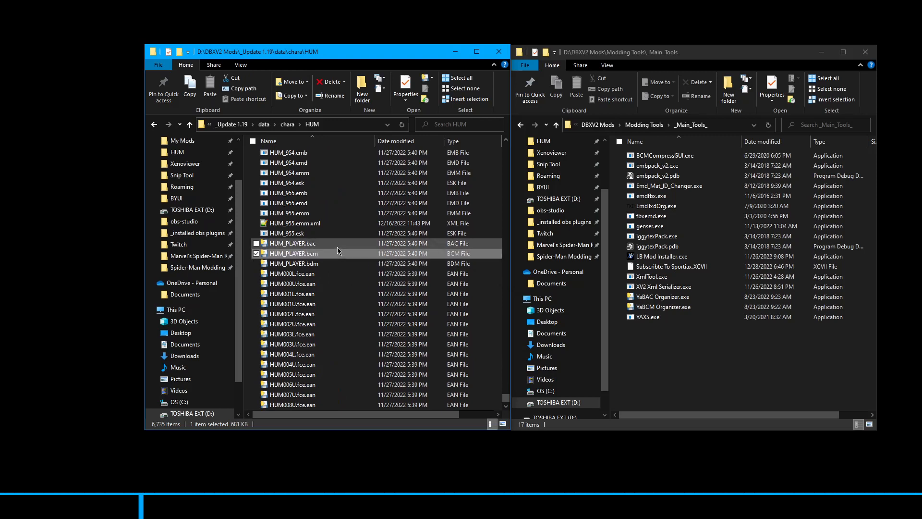
click(339, 244)
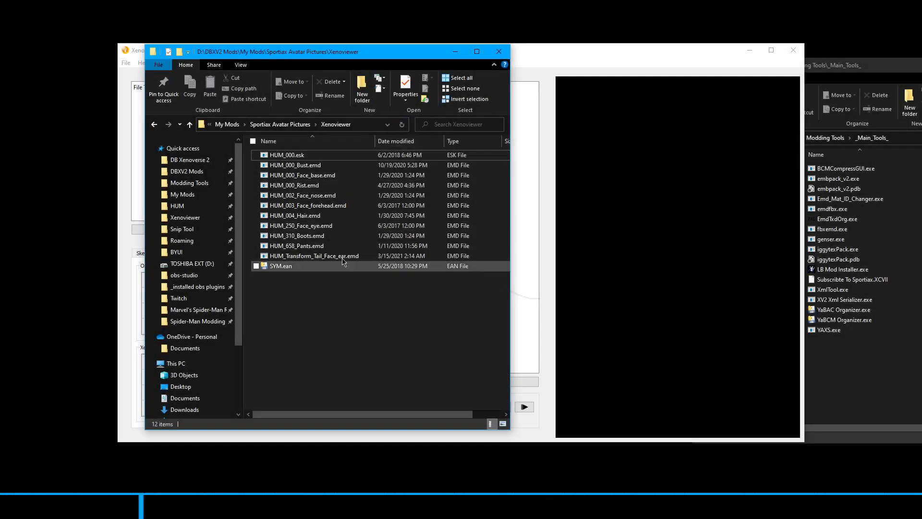
Load all the EMD model files, from HUM_000_Bust.emd to HUM_Transform_Tail_Face_ear.emd, into Xenoviewer
click(329, 168)
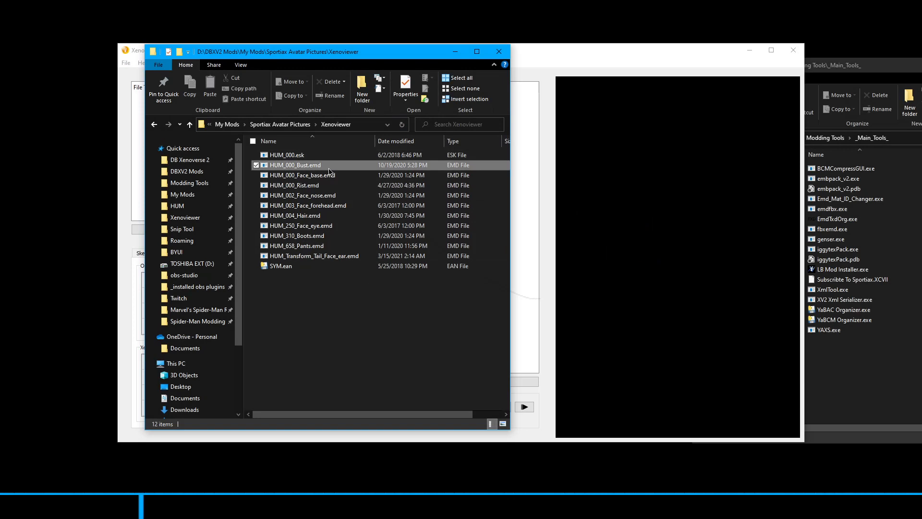
shift+click(336, 258)
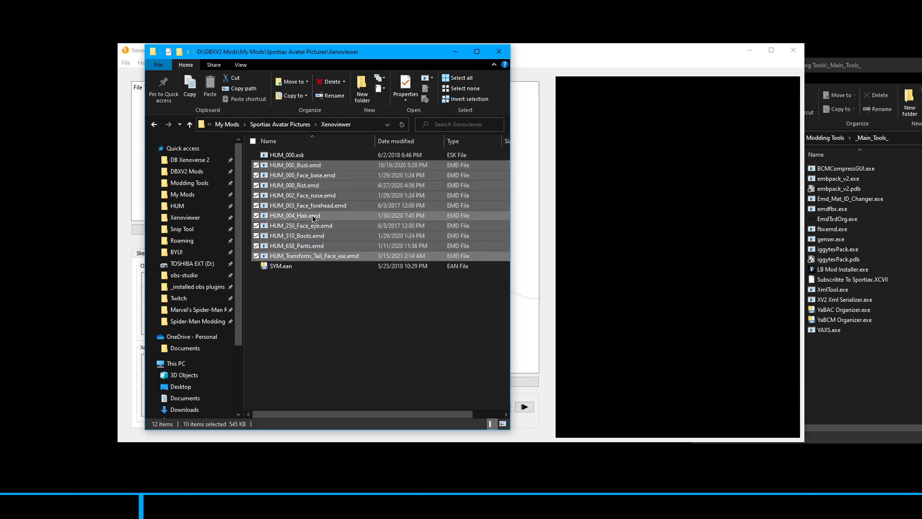
drag(312, 216, 651, 220)
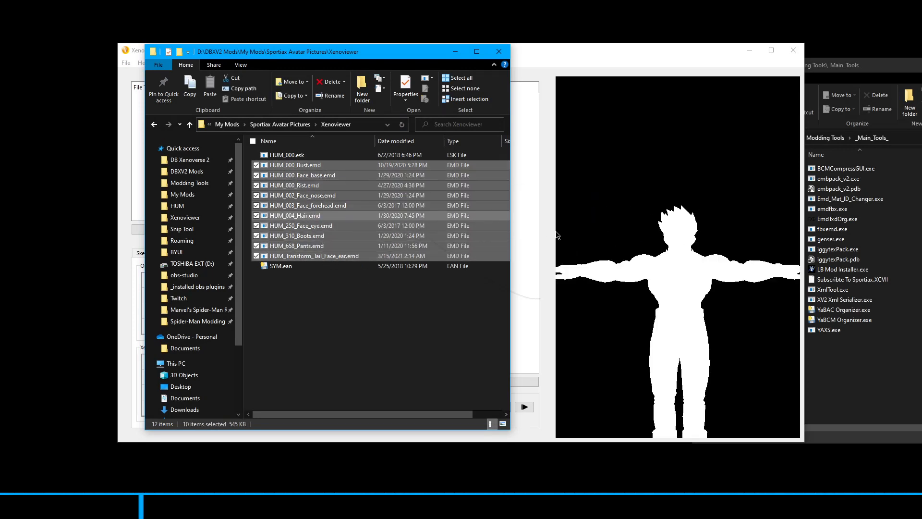
Load the HUM_000.esk skeleton and the SYM.ean animation file into Xenoviewer
click(289, 265)
click(293, 157)
drag(293, 159, 657, 165)
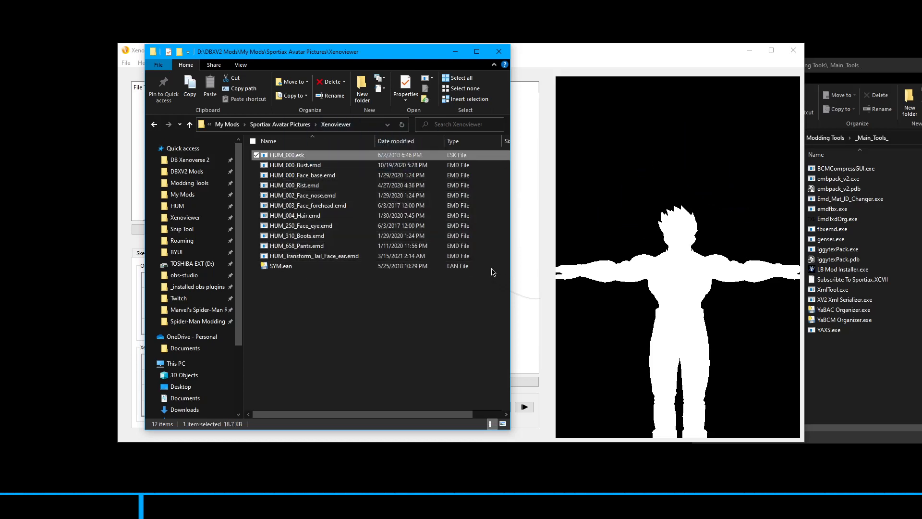
click(283, 267)
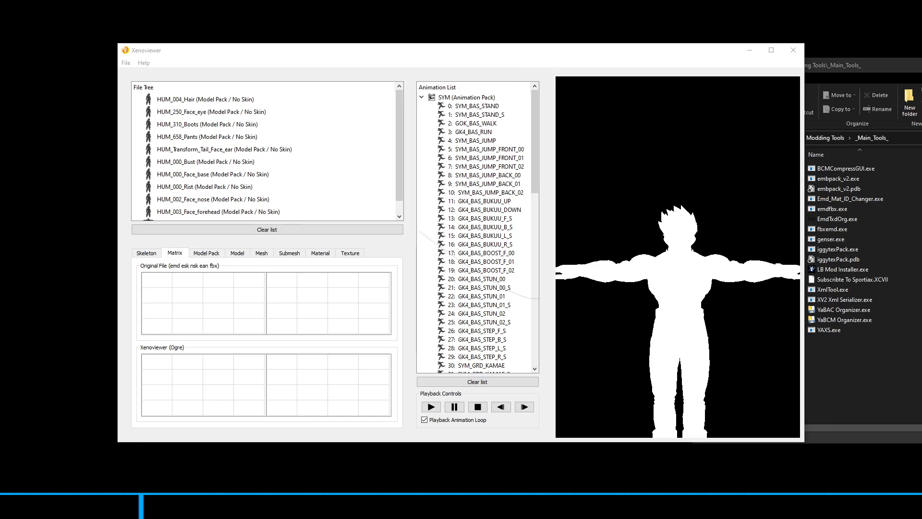
Attach all the HUM model packs, from HUM_004_Hair to HUM_003_Face_forehead, to the HUM_000 skeleton in the file tree
click(224, 99)
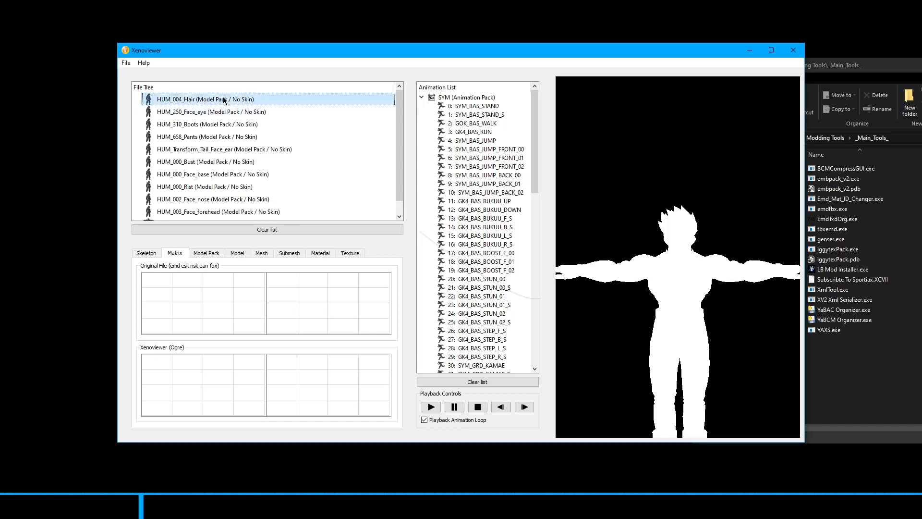
scroll(224, 144, down, 1)
shift+click(242, 199)
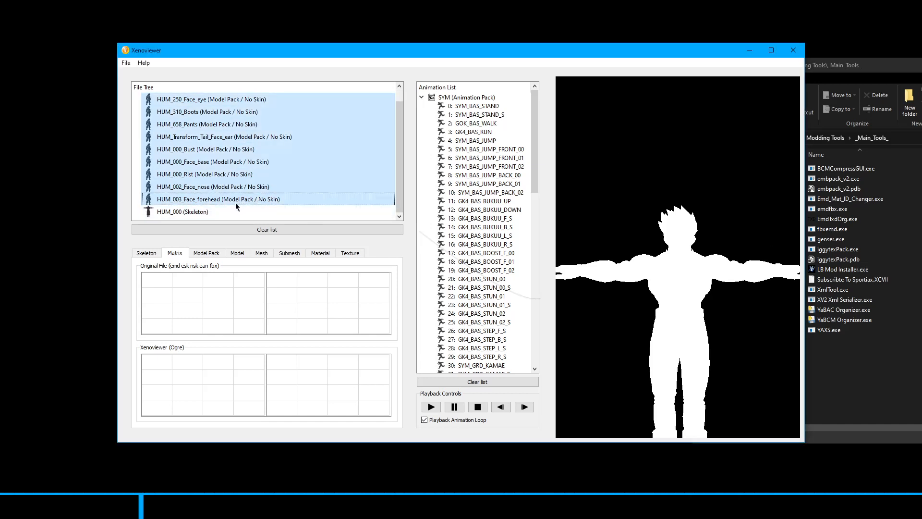
drag(236, 203, 221, 212)
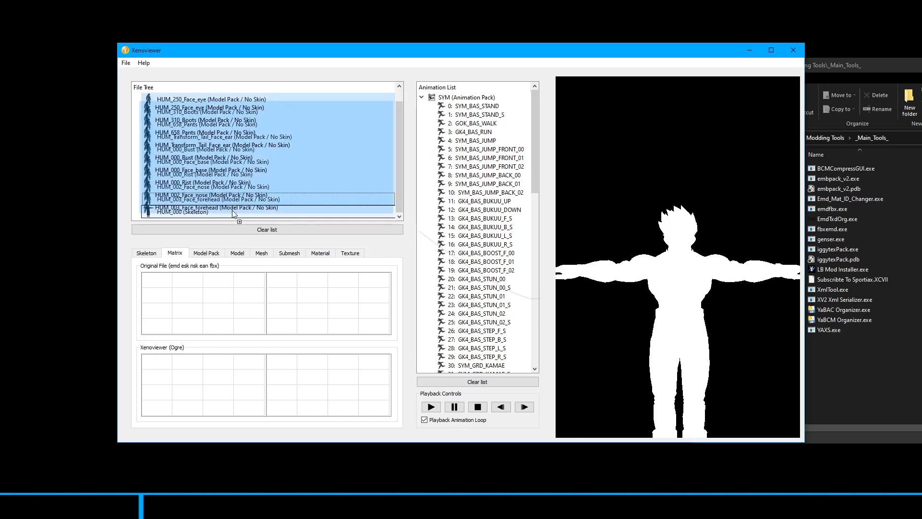
Change the viewport's display material to render the character with shading, and turn the model slightly
right_click(615, 163)
mouse_move(641, 166)
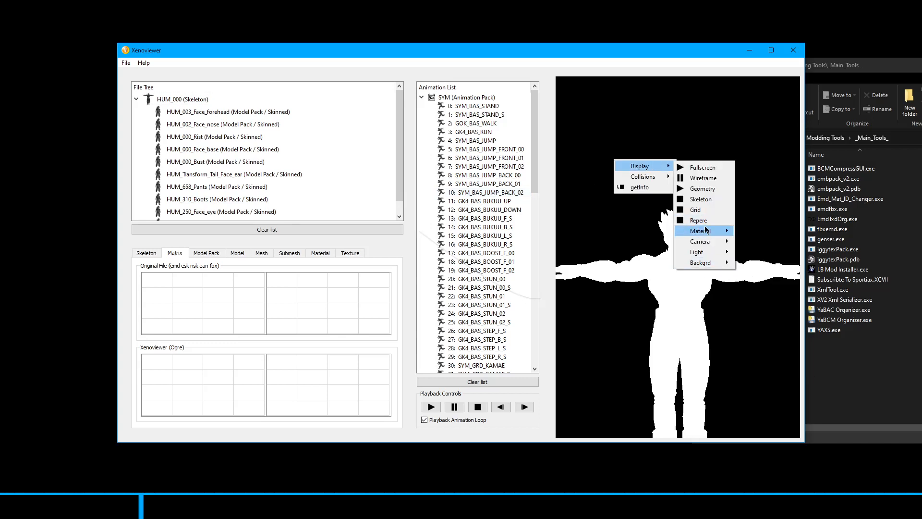
mouse_move(705, 229)
click(770, 367)
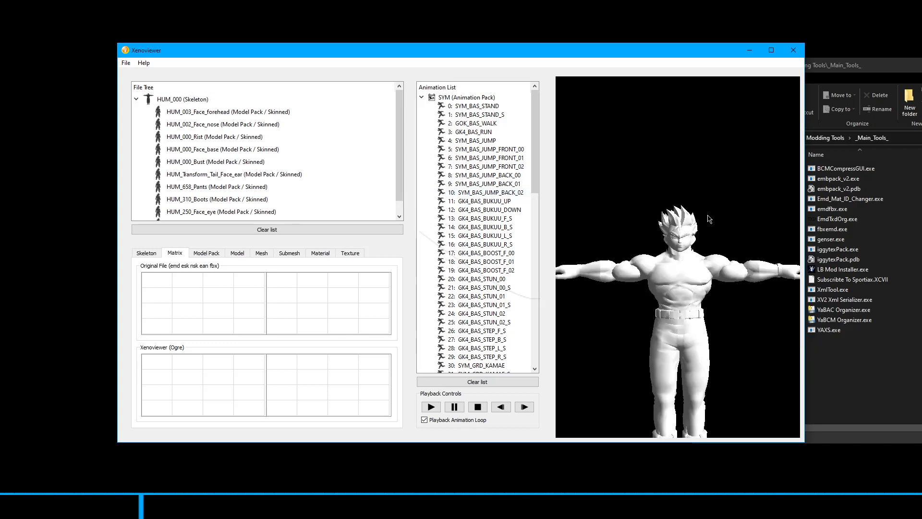
drag(708, 216, 687, 223)
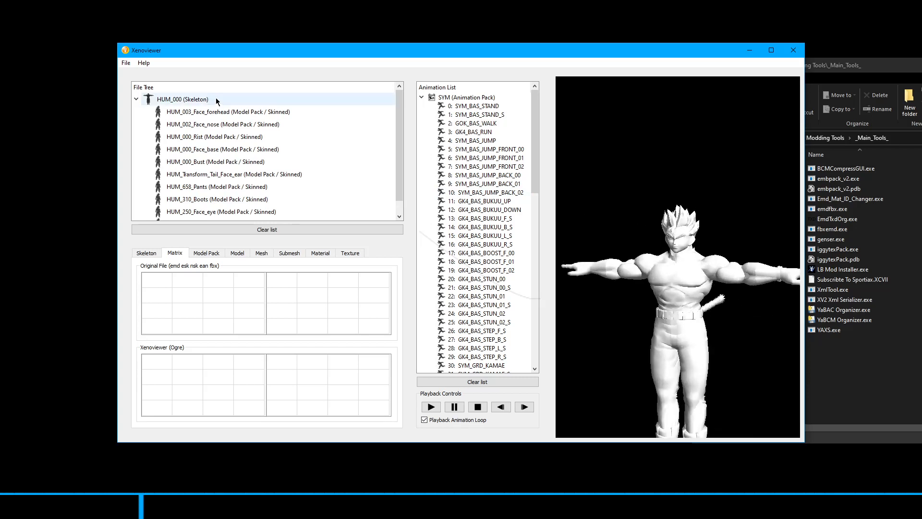
Review the skinned model packs under the HUM_000 skeleton and play the SYM_BAS_STAND animation on the character
scroll(235, 144, down, 1)
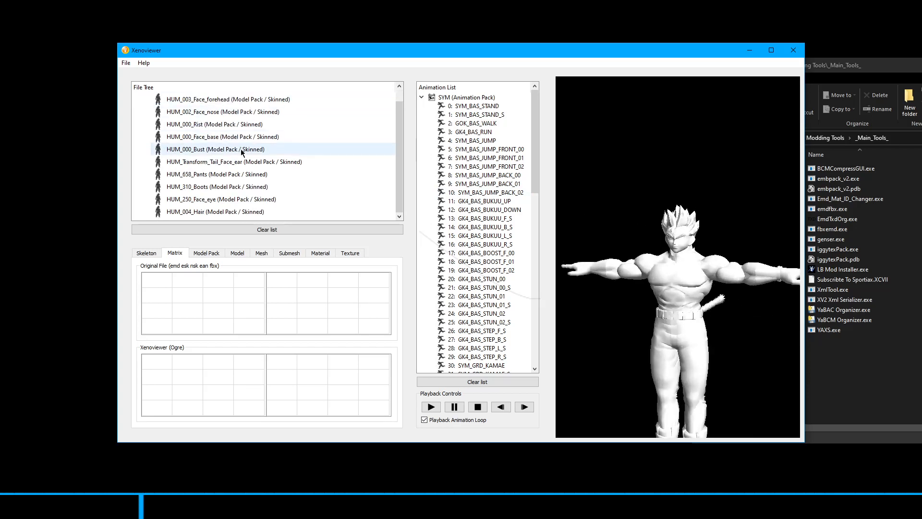
scroll(240, 144, up, 1)
click(480, 106)
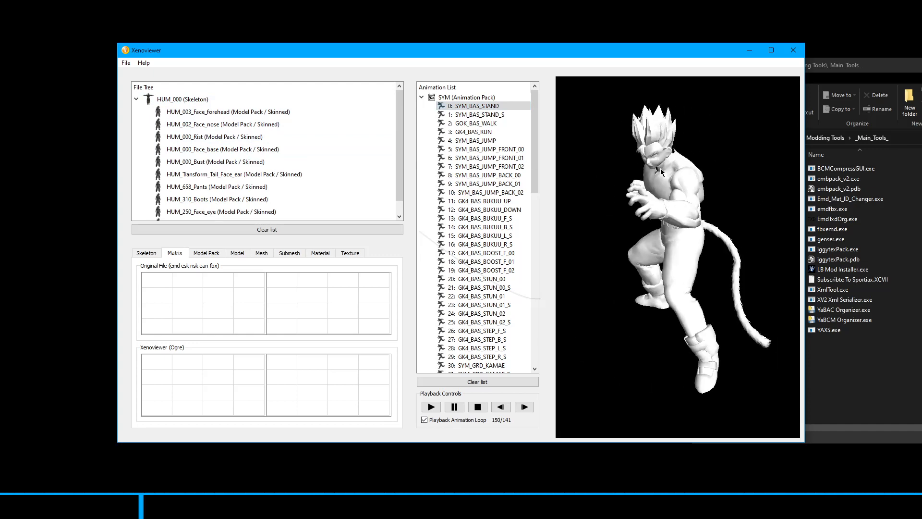
Play the GK4_ATC_000 attack animation from the SYM animation pack on the character
scroll(537, 140, down, 1)
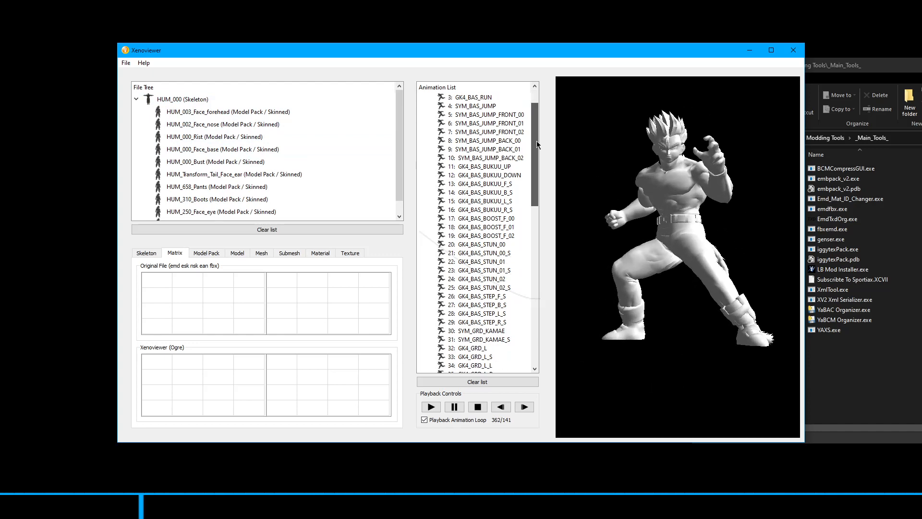
drag(537, 141, 537, 232)
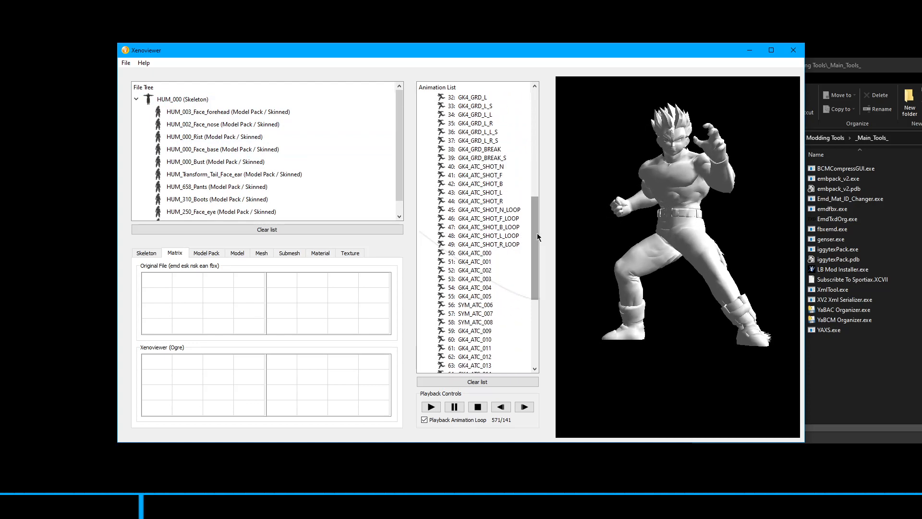
click(491, 253)
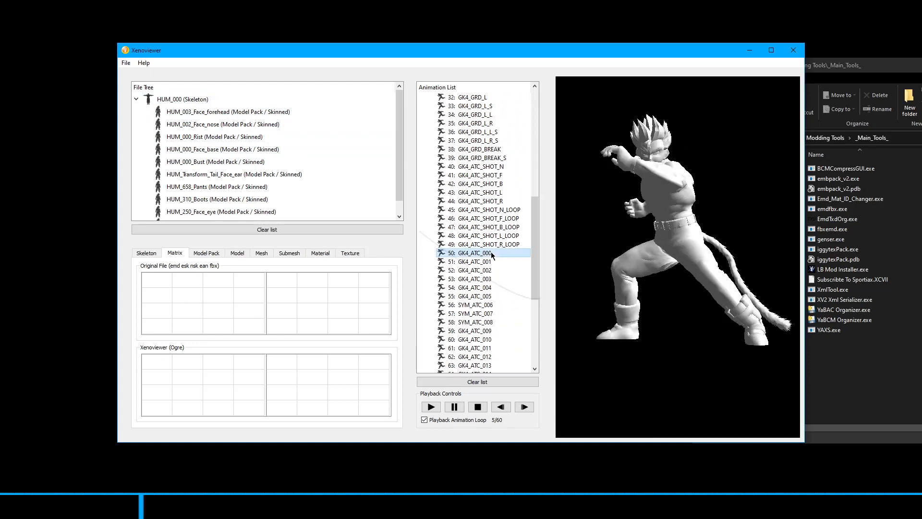
click(431, 407)
Pause the GK4_ATC_000 animation, step backward and forward to frame 19, and examine the character's pose from other angles
click(450, 407)
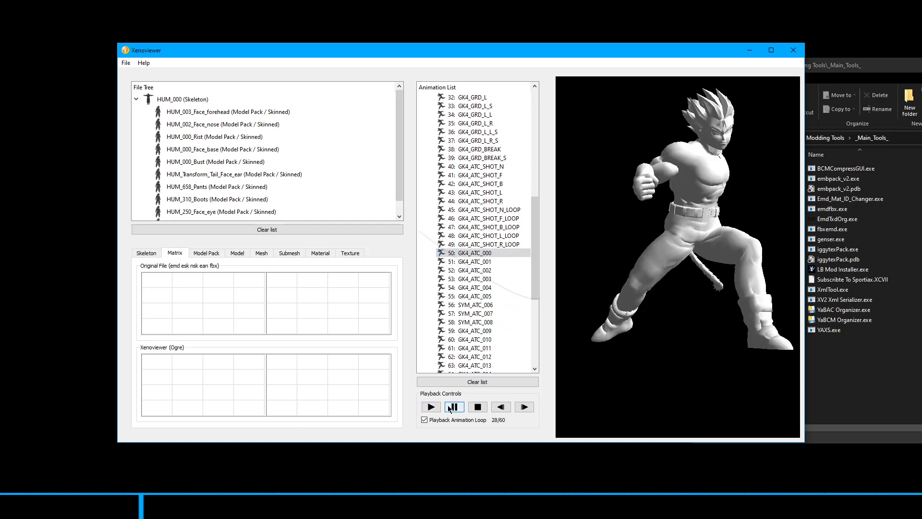
click(451, 408)
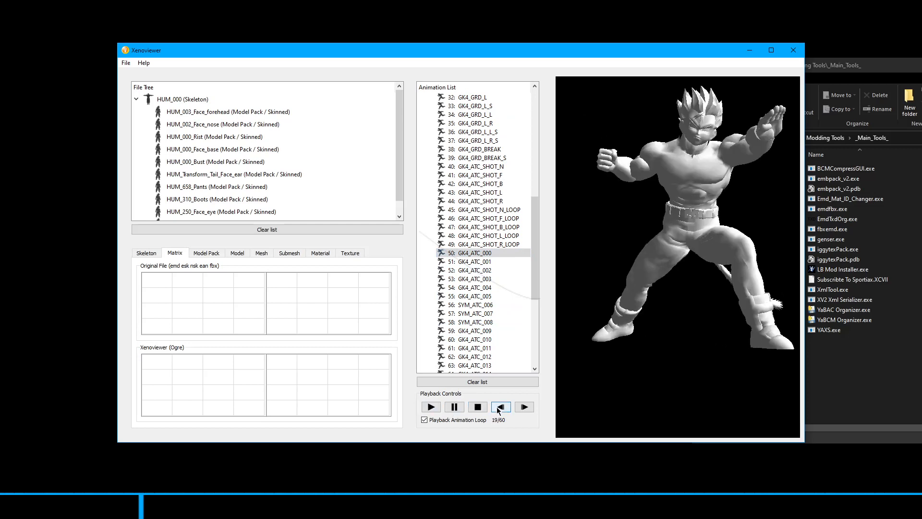
drag(628, 212, 620, 238)
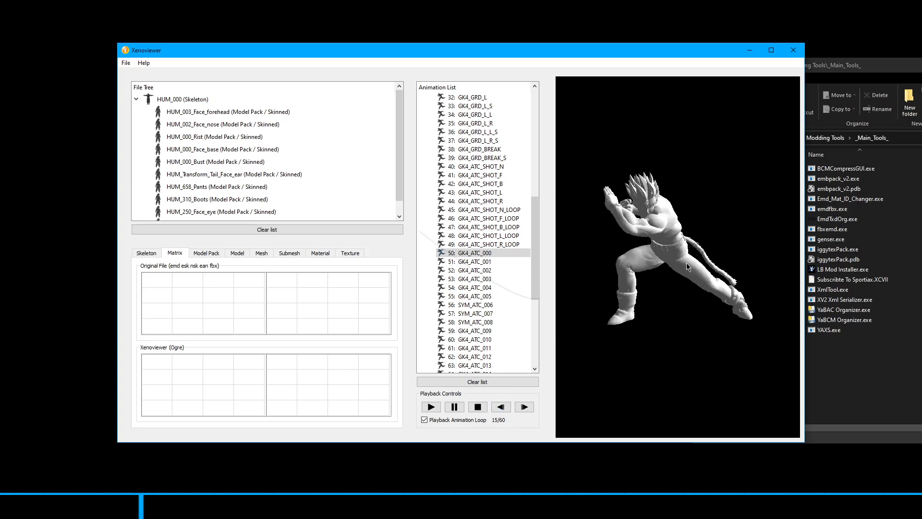
click(524, 408)
click(525, 407)
click(527, 412)
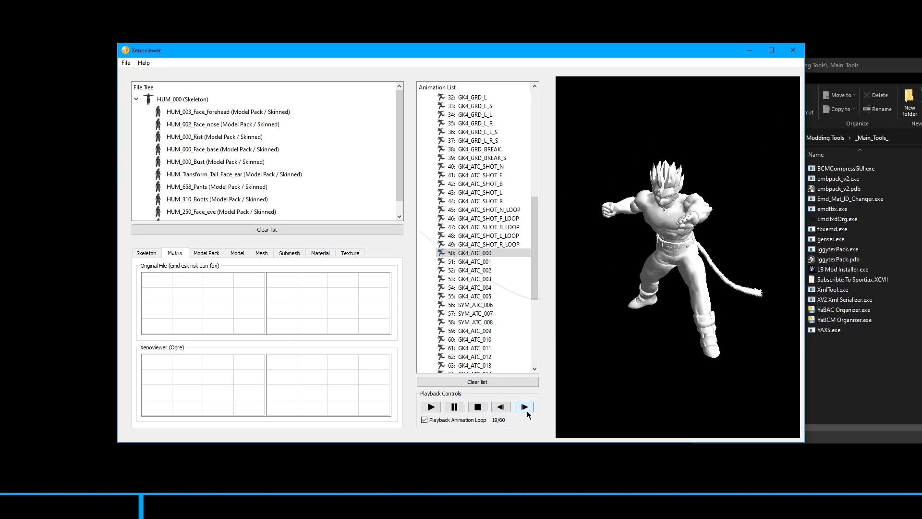
click(527, 412)
click(509, 412)
click(530, 411)
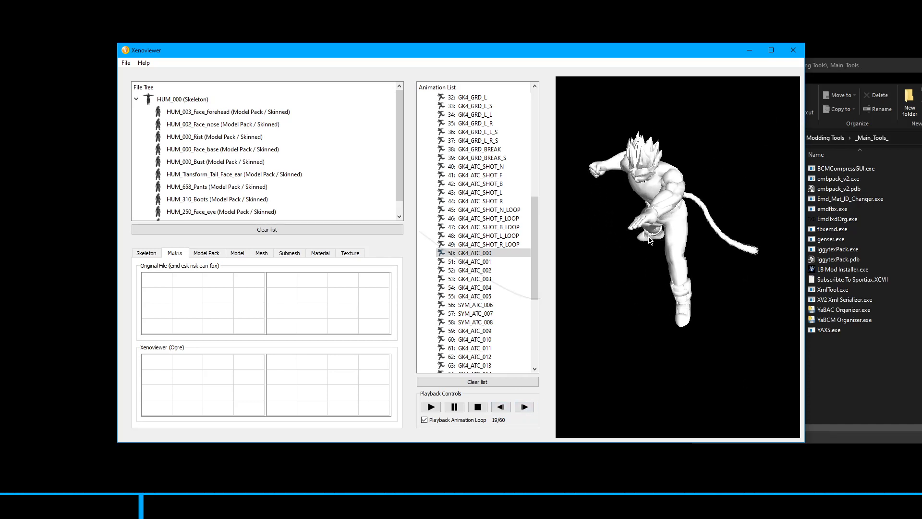
drag(644, 277, 620, 285)
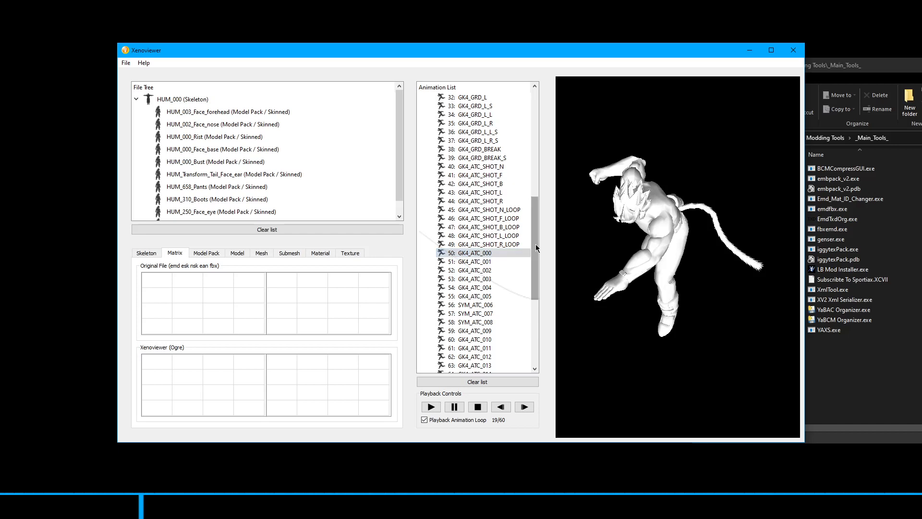
drag(536, 244, 542, 230)
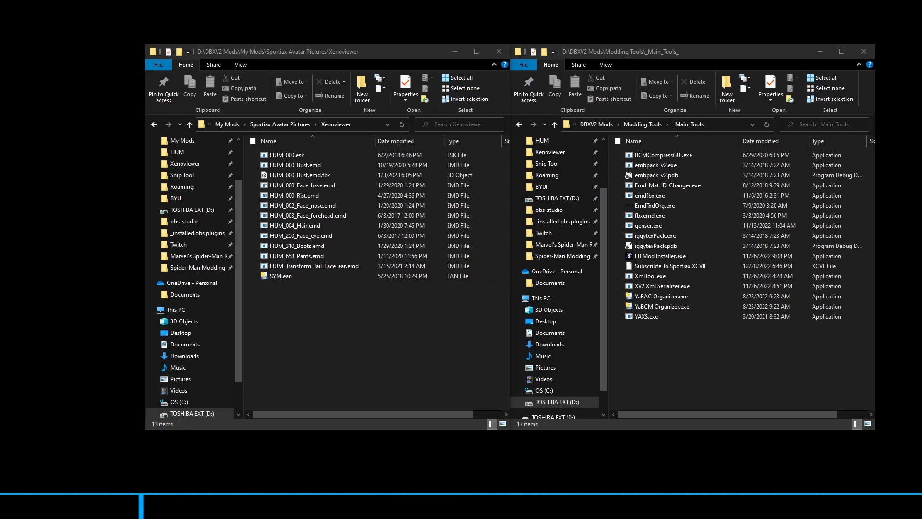
In File Explorer's Xenoviewer folder, highlight HUM_000.esk with HUM_000_Bust.emd and the matching HUM_000_Bust.emd.fbx, and clear the selection
click(307, 155)
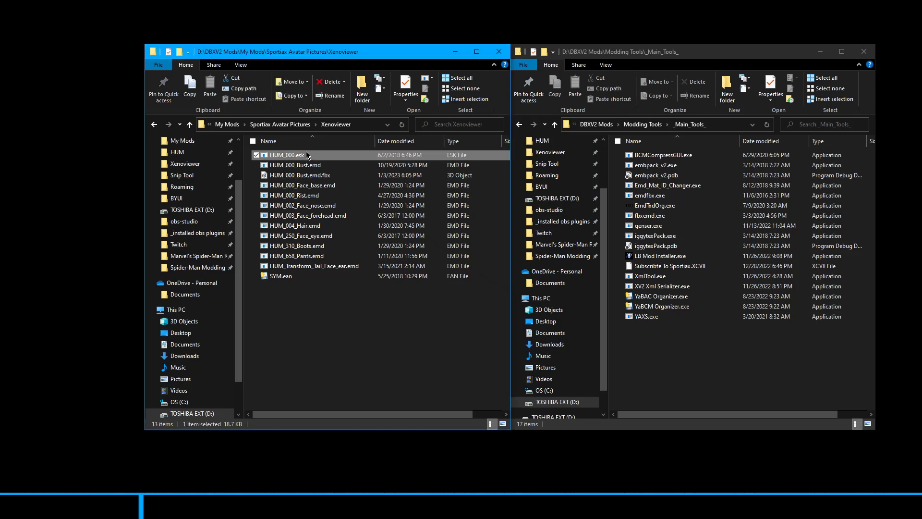
ctrl+click(318, 165)
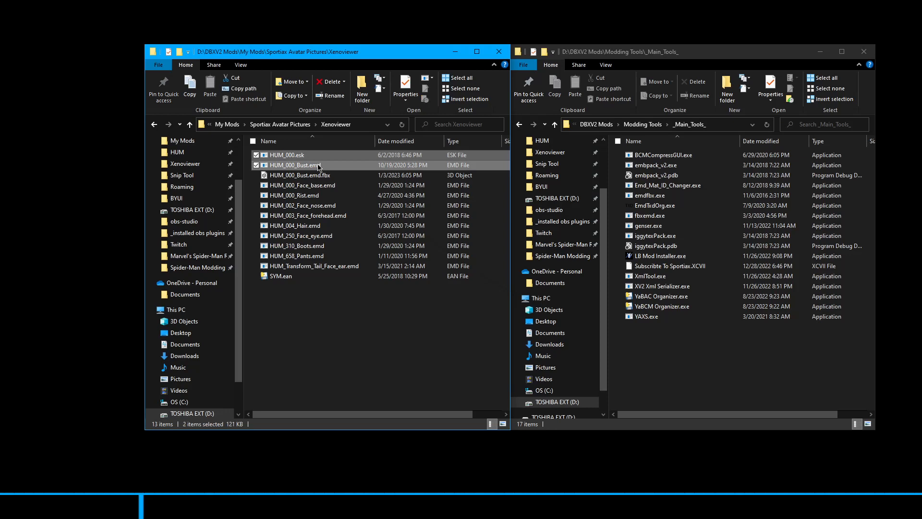
drag(318, 167, 354, 178)
click(354, 177)
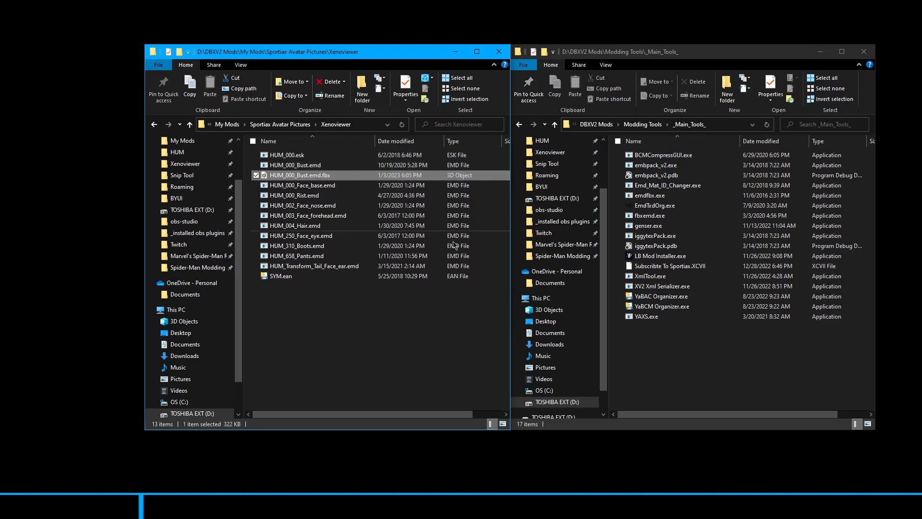
click(344, 319)
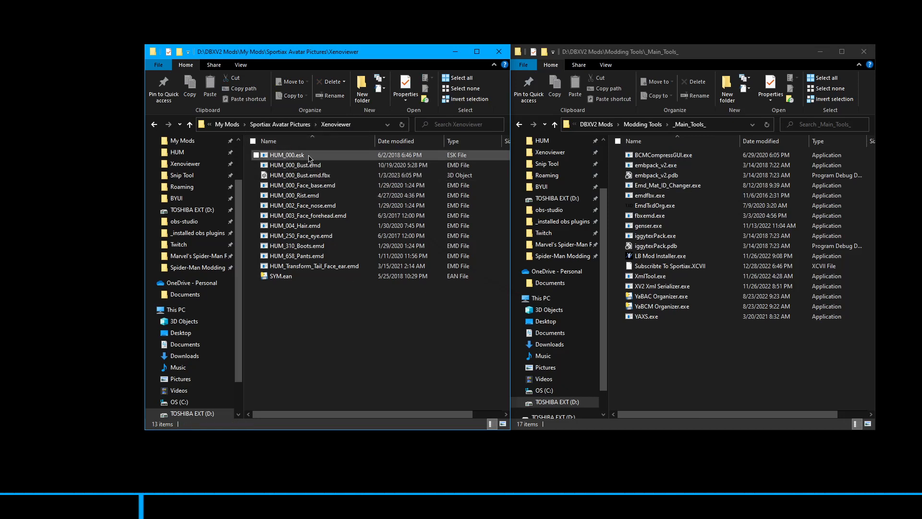